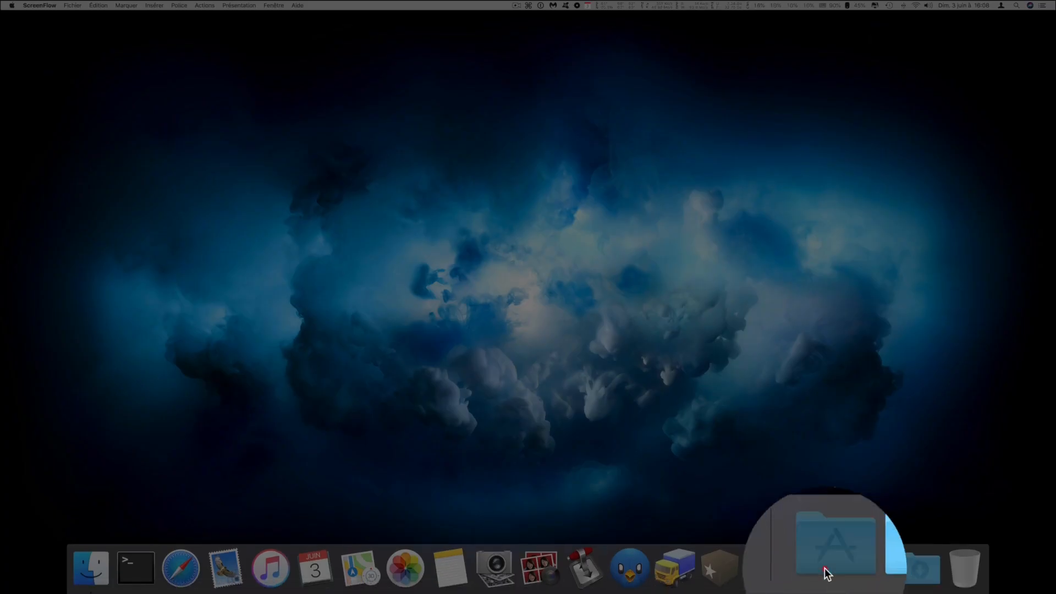
# Open Keyboard Maestro from the Applications folder and shift its editor window slightly
pyautogui.click(825, 571)
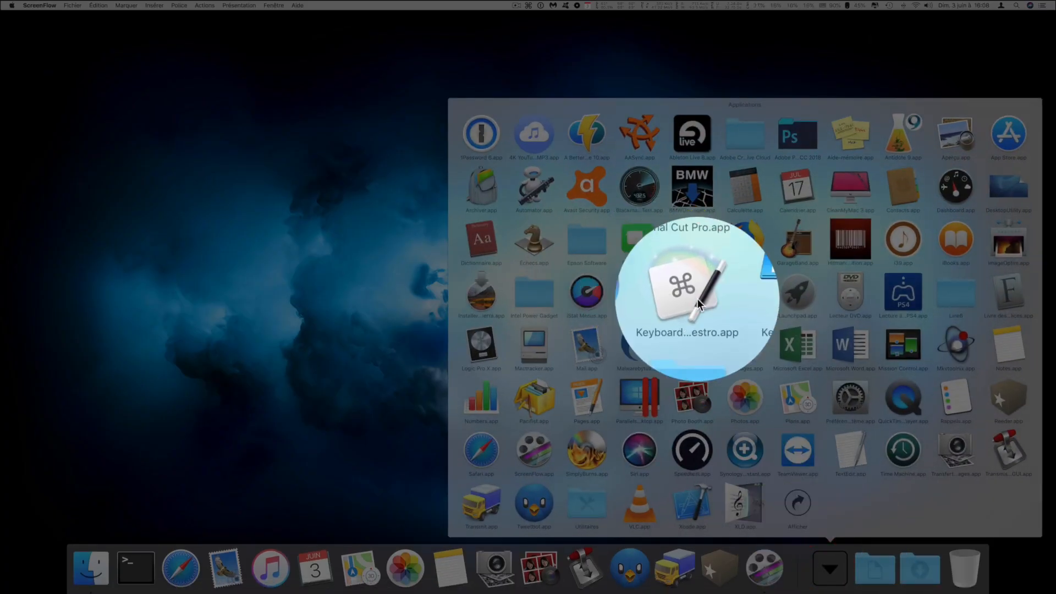
pyautogui.click(698, 300)
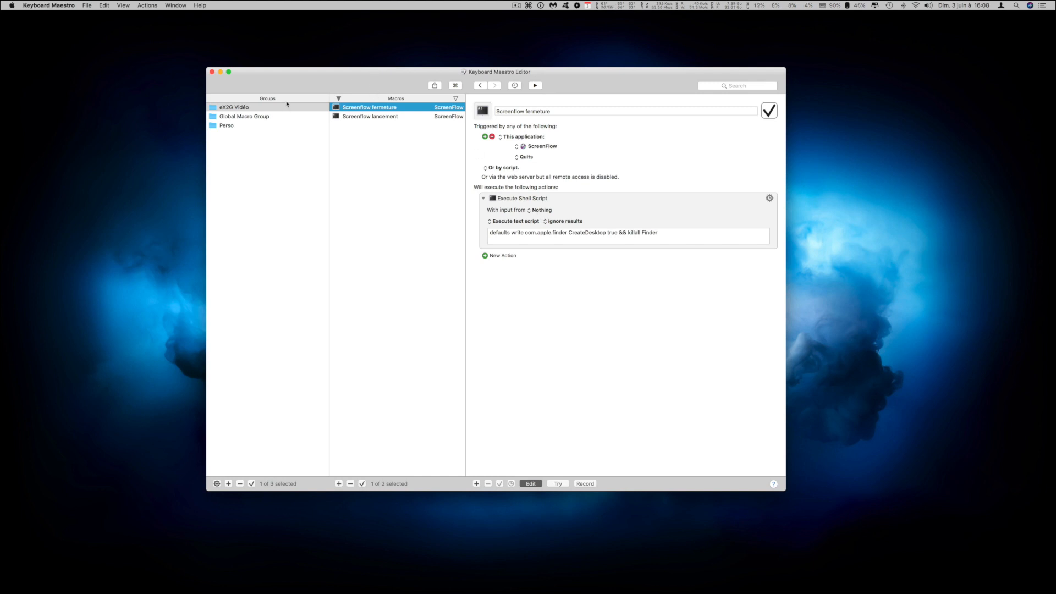
pyautogui.moveTo(315, 78); pyautogui.dragTo(333, 88)
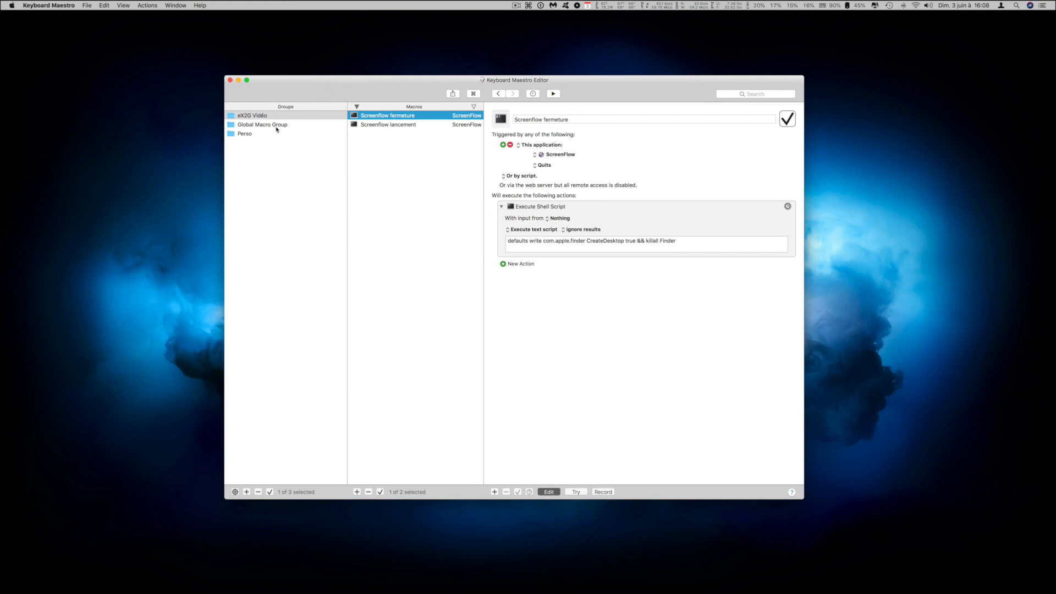
# View the trigger and action of the "Remplacement touche ," macro in the Perso group
pyautogui.click(256, 135)
pyautogui.click(255, 140)
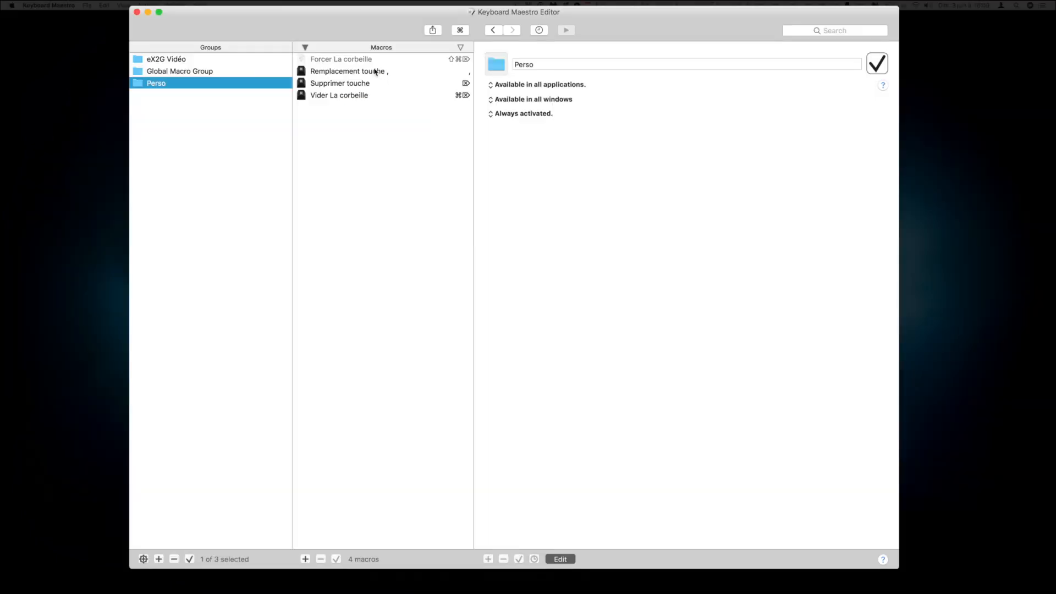
pyautogui.click(409, 125)
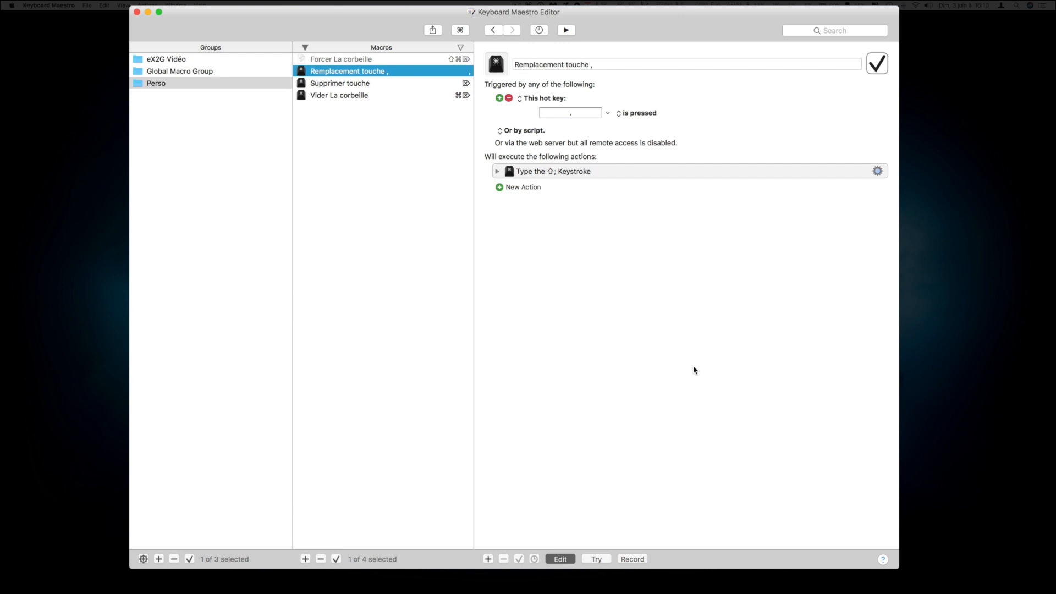
# Examine the trigger and shell script of the "Screenflow lancement" macro in the eX2G Vidéo group
pyautogui.moveTo(795, 587)
pyautogui.click(183, 60)
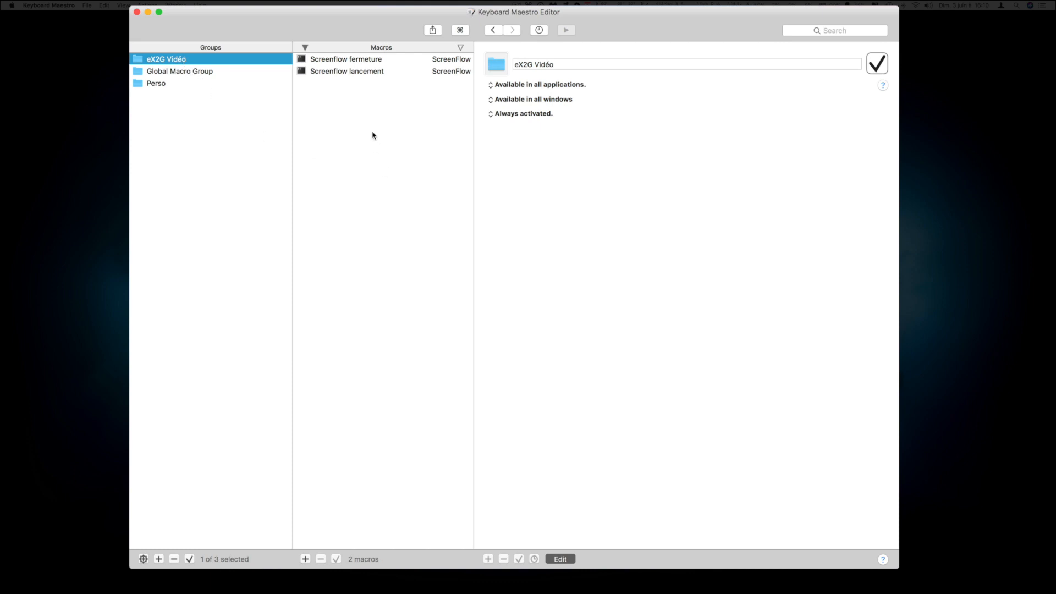
pyautogui.click(358, 73)
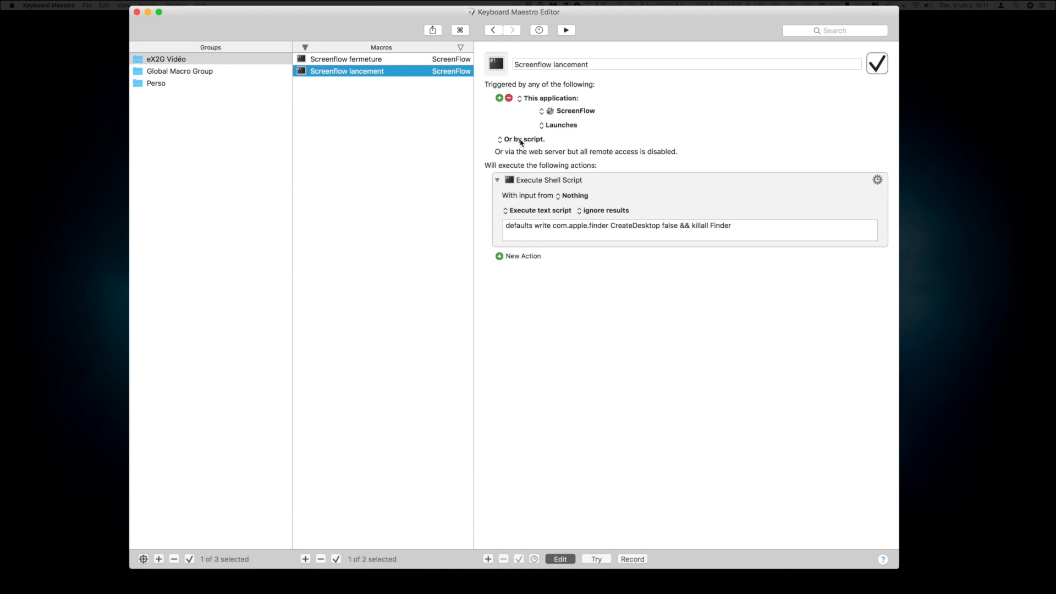
pyautogui.click(504, 226)
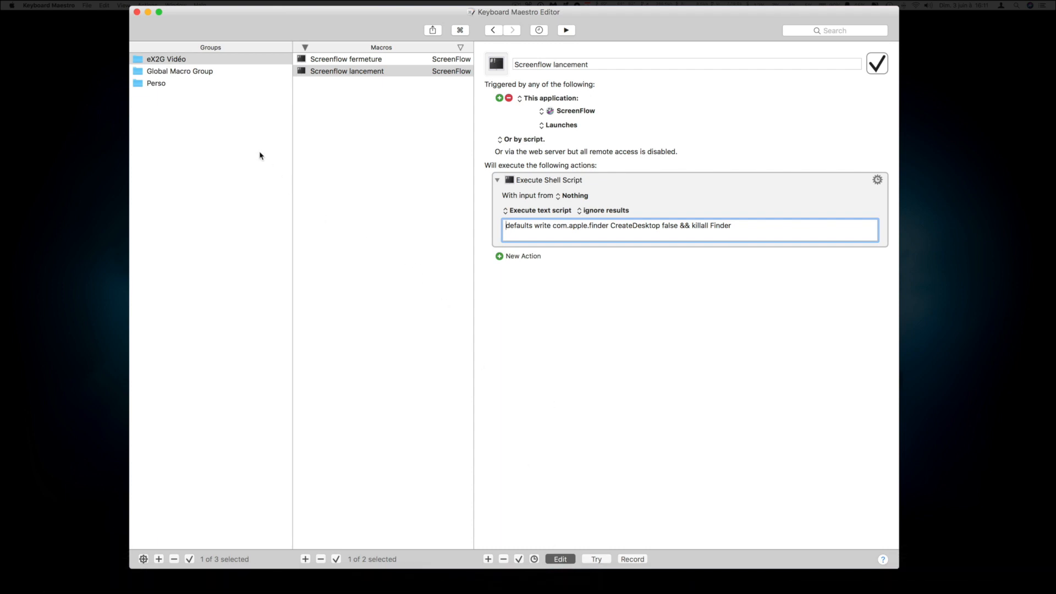
# Create a new macro in the eX2G Vidéo group and name it "Tweetbot Action"
pyautogui.click(167, 59)
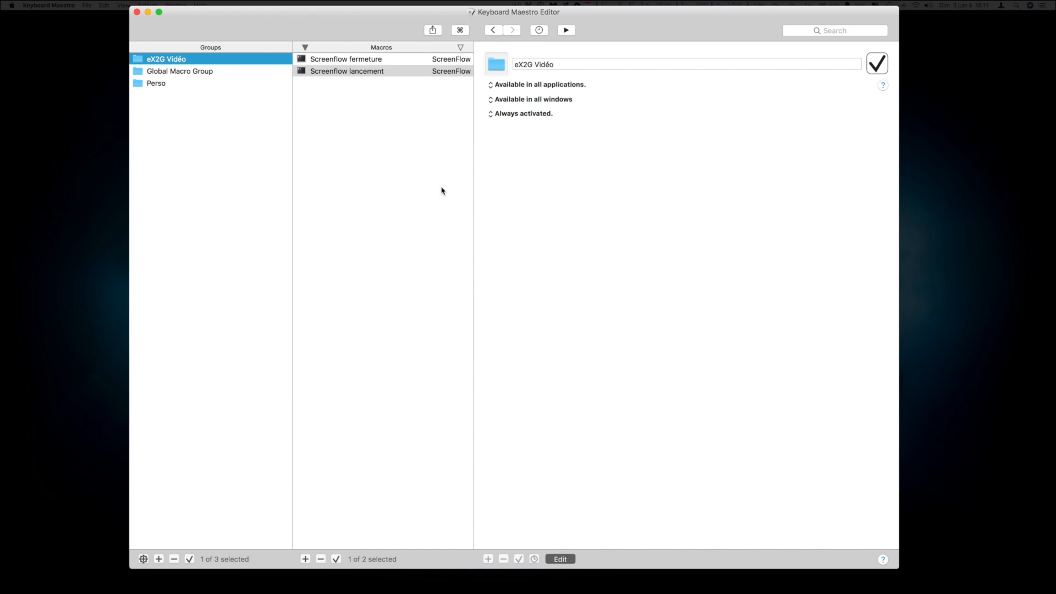
pyautogui.click(306, 559)
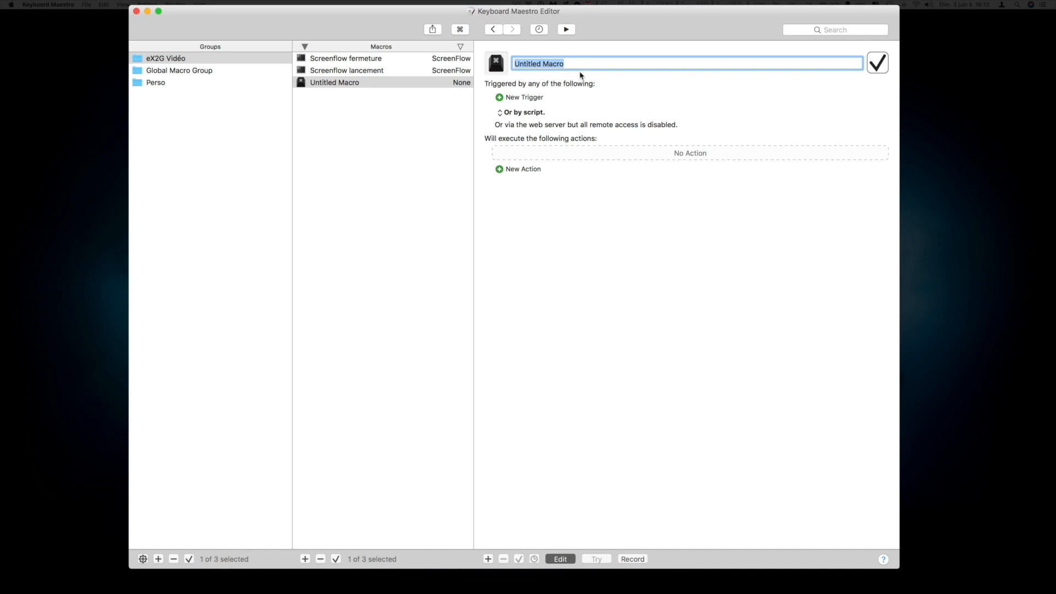
pyautogui.press('BackSpace')
pyautogui.write('Tweetb')
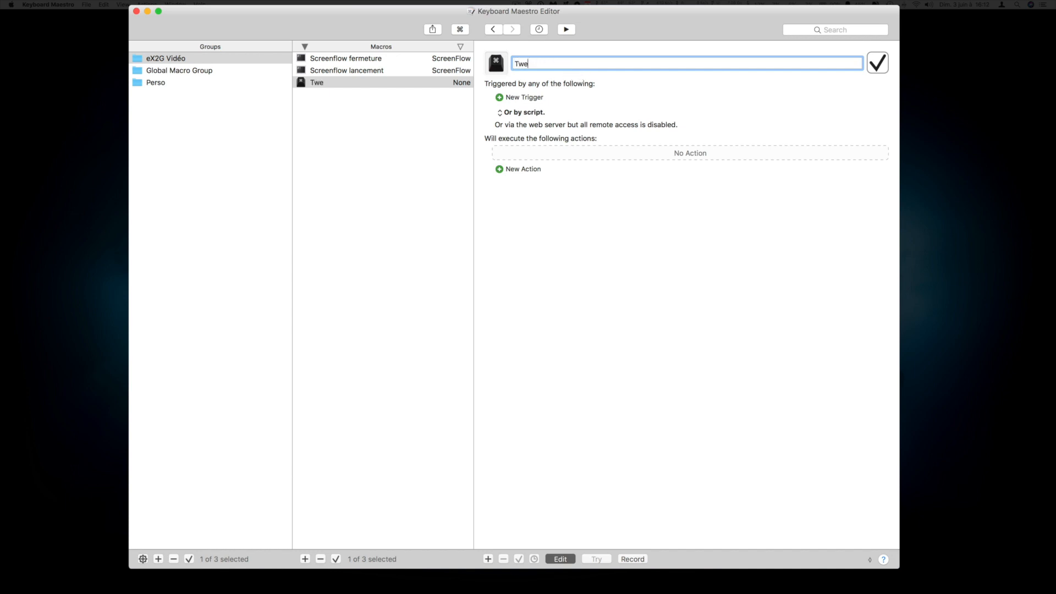
pyautogui.write('ot Action')
pyautogui.press('Return')
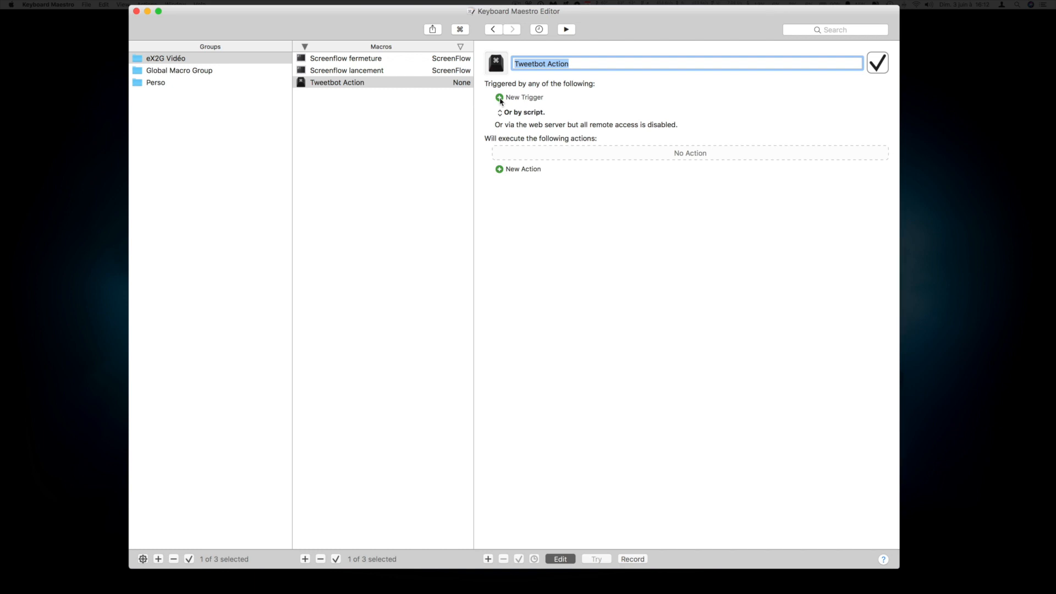
# Add an application trigger to the Tweetbot Action macro that fires when Tweetbot launches
pyautogui.click(499, 97)
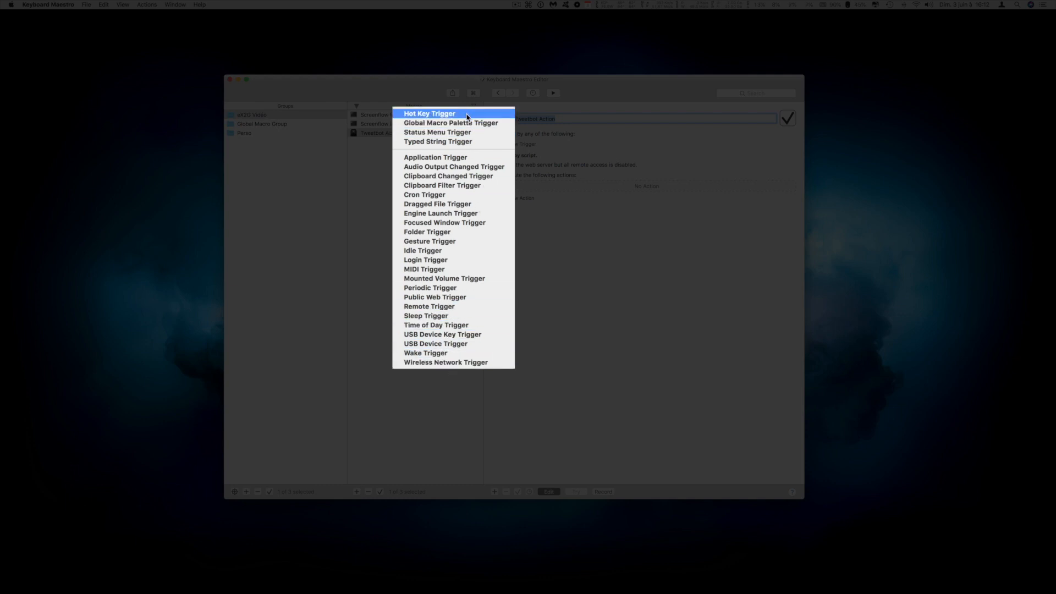
pyautogui.click(452, 158)
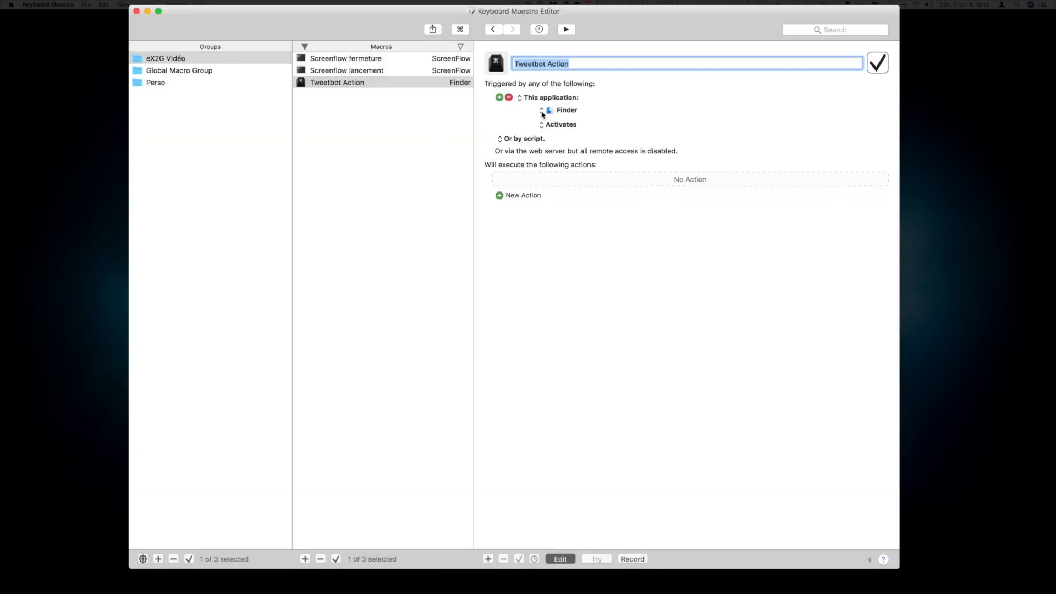
pyautogui.click(542, 112)
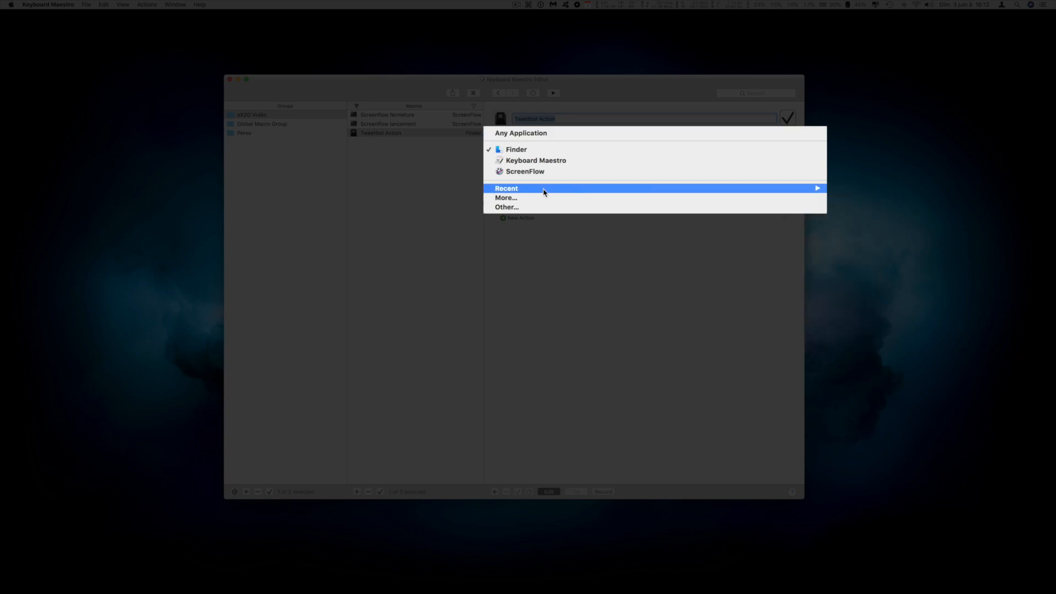
pyautogui.moveTo(542, 193)
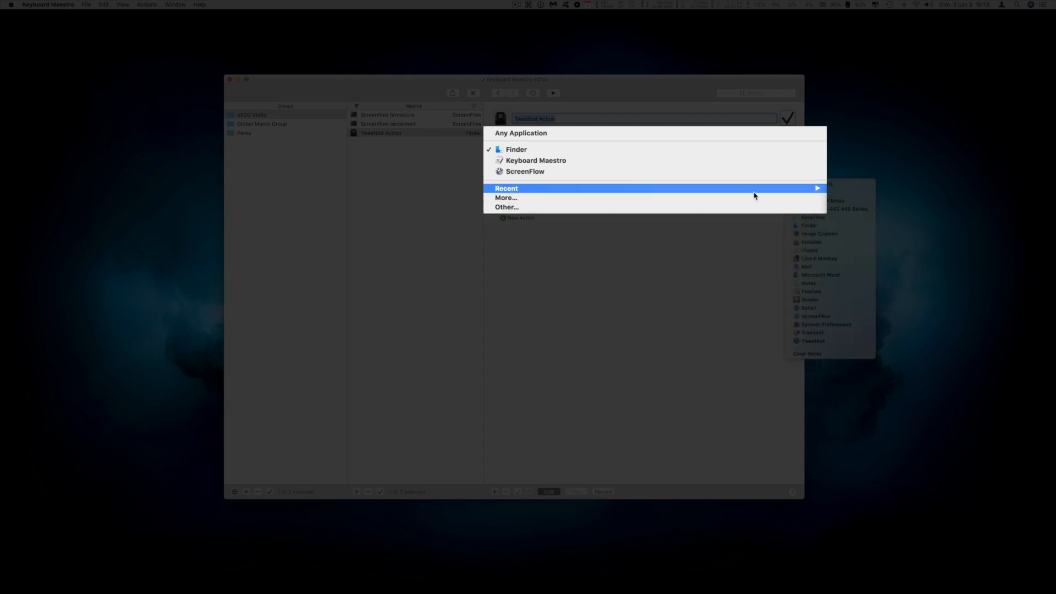
pyautogui.moveTo(803, 189)
pyautogui.click(833, 341)
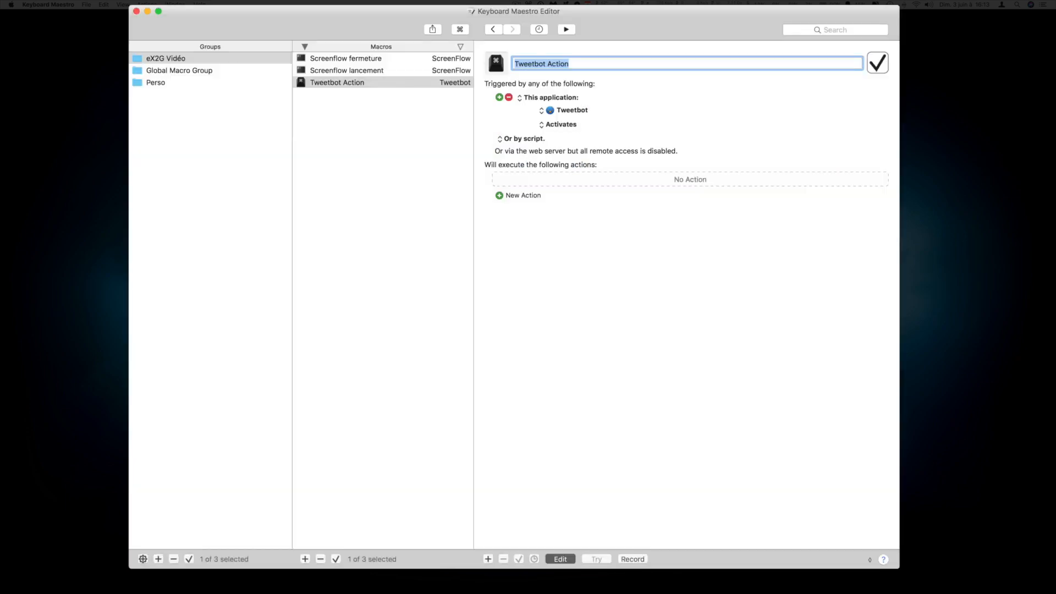
pyautogui.click(561, 124)
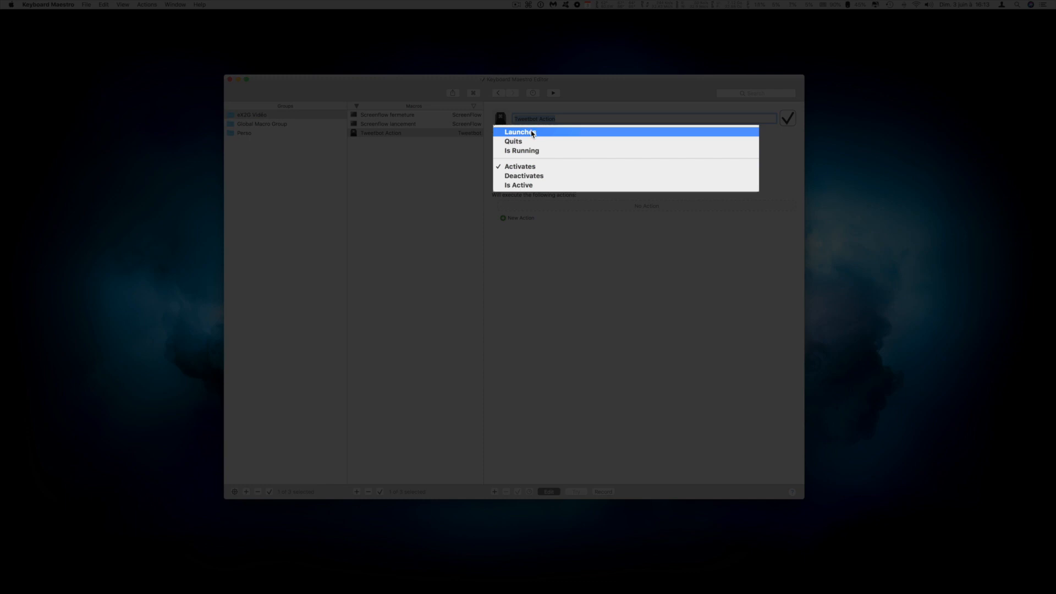
pyautogui.click(532, 131)
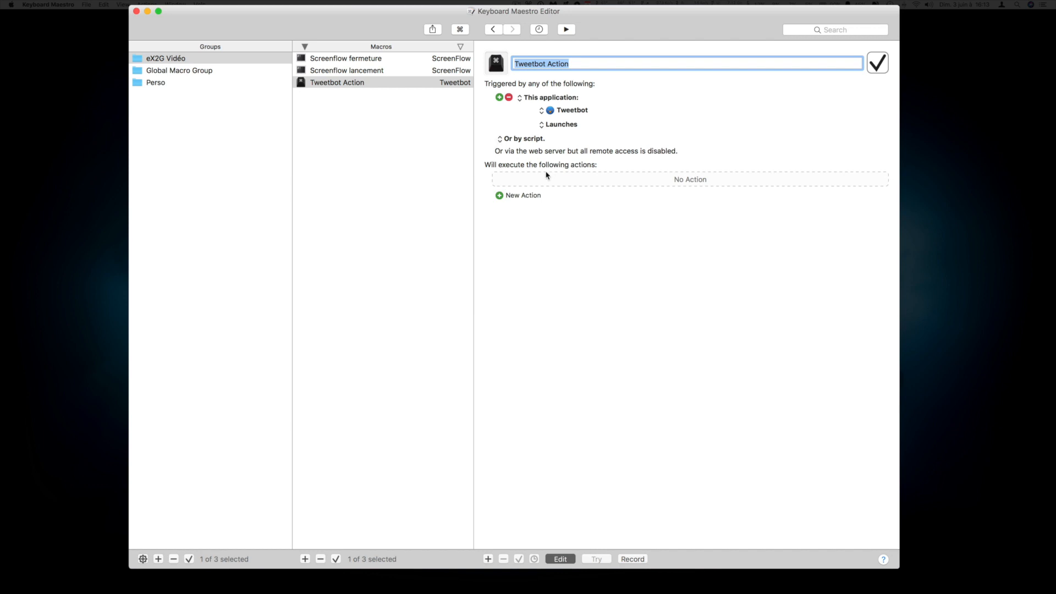
# Search the available actions for "spe" and add a Speak Text action to the macro
pyautogui.press('super+k')
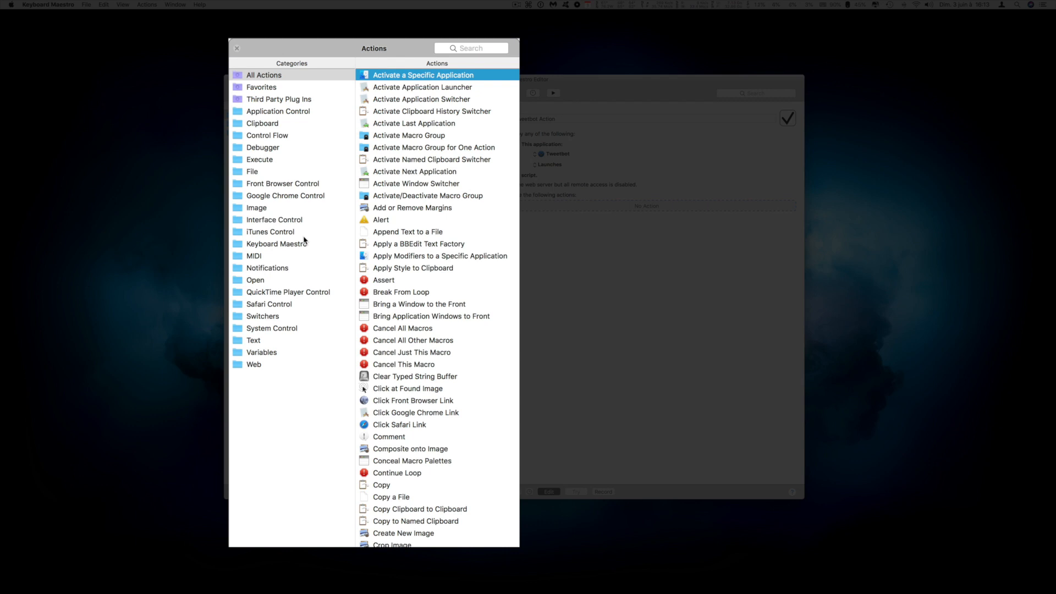
pyautogui.click(479, 48)
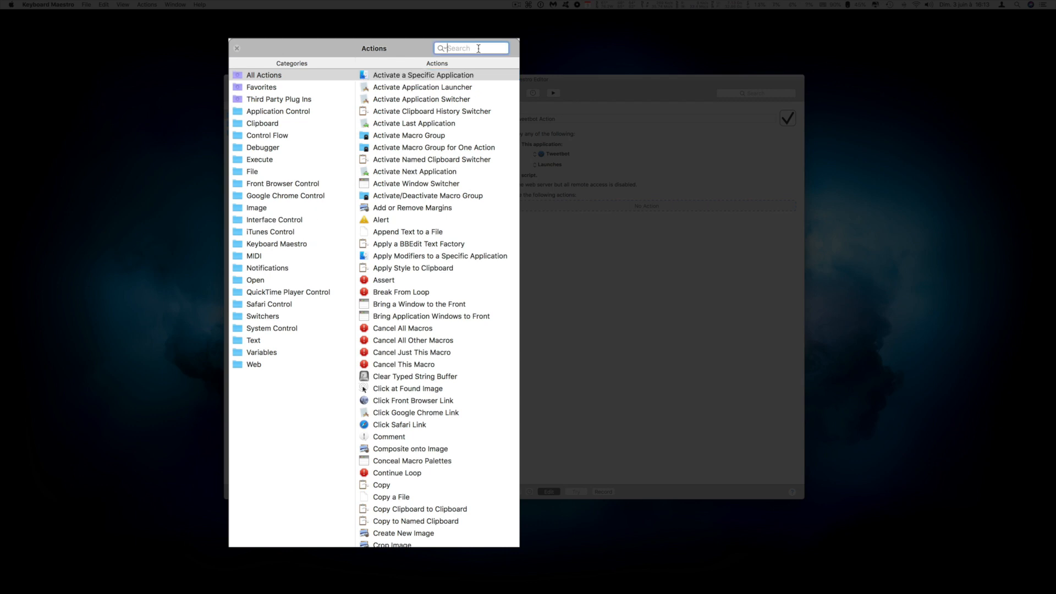
pyautogui.write('spe')
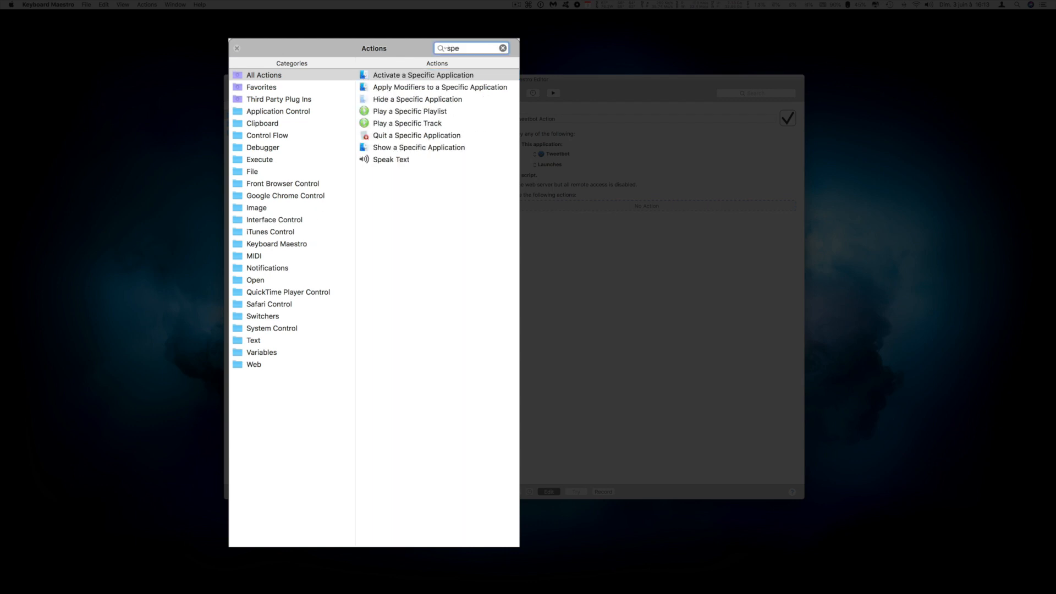
pyautogui.click(262, 78)
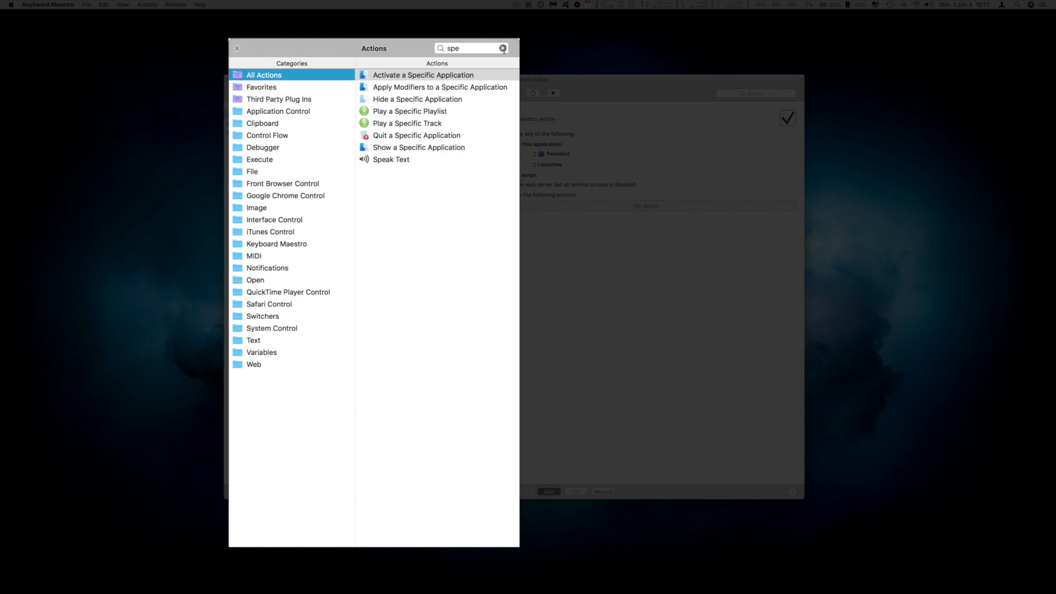
pyautogui.click(394, 160)
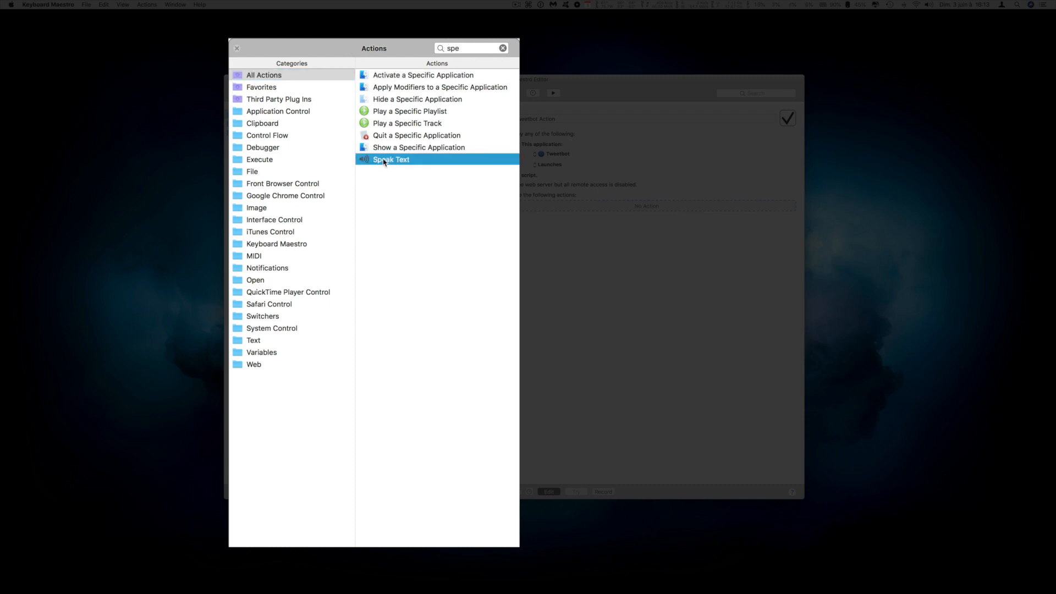
pyautogui.doubleClick(383, 160)
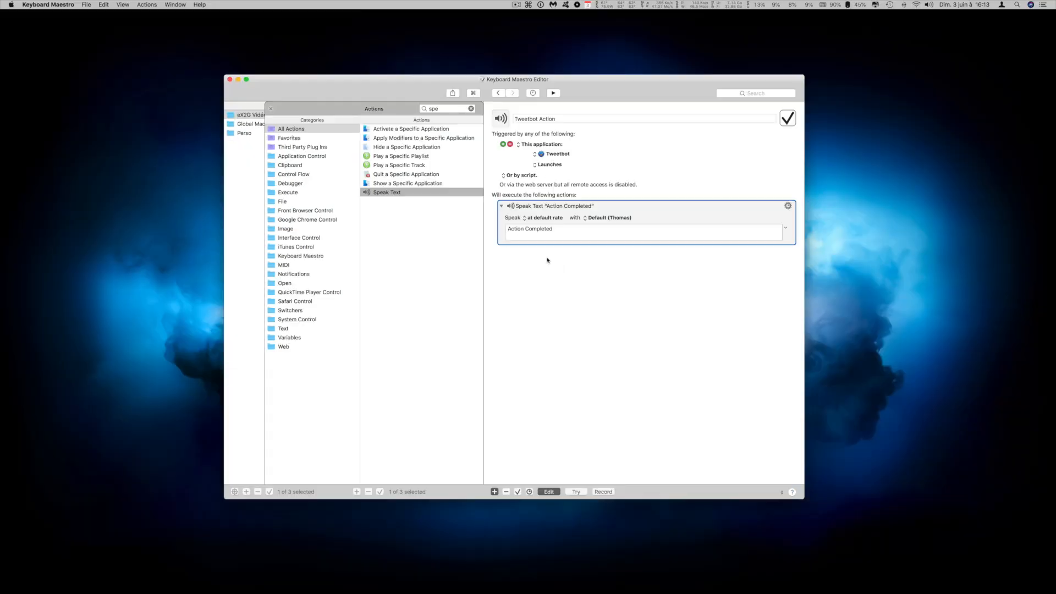
# Replace the default spoken text with "tweetbot" est activé, keeping tweetbot in quotation marks
pyautogui.click(562, 231)
pyautogui.press('super+a')
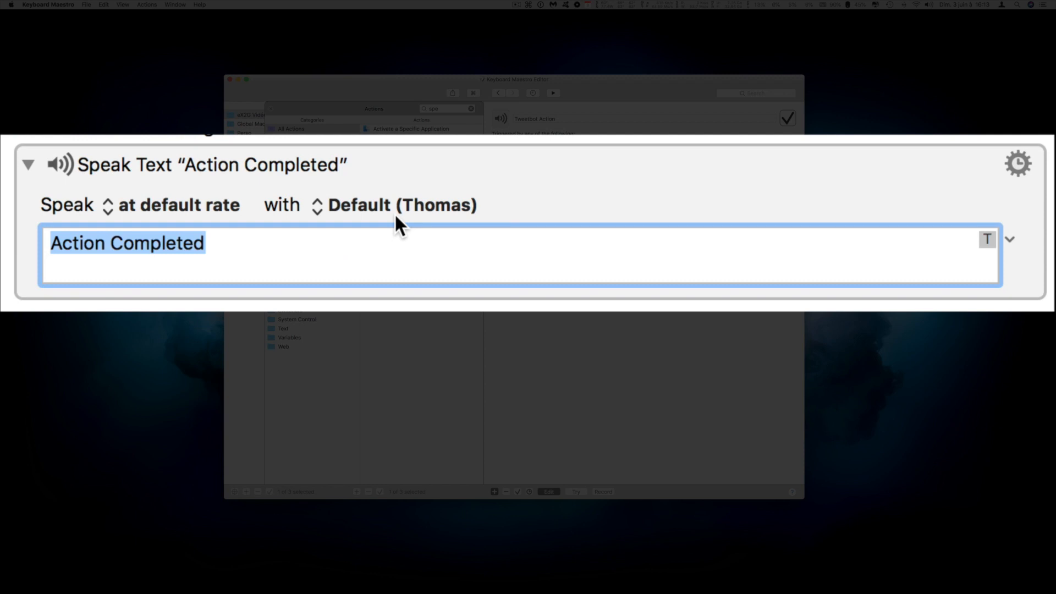
pyautogui.press('BackSpace')
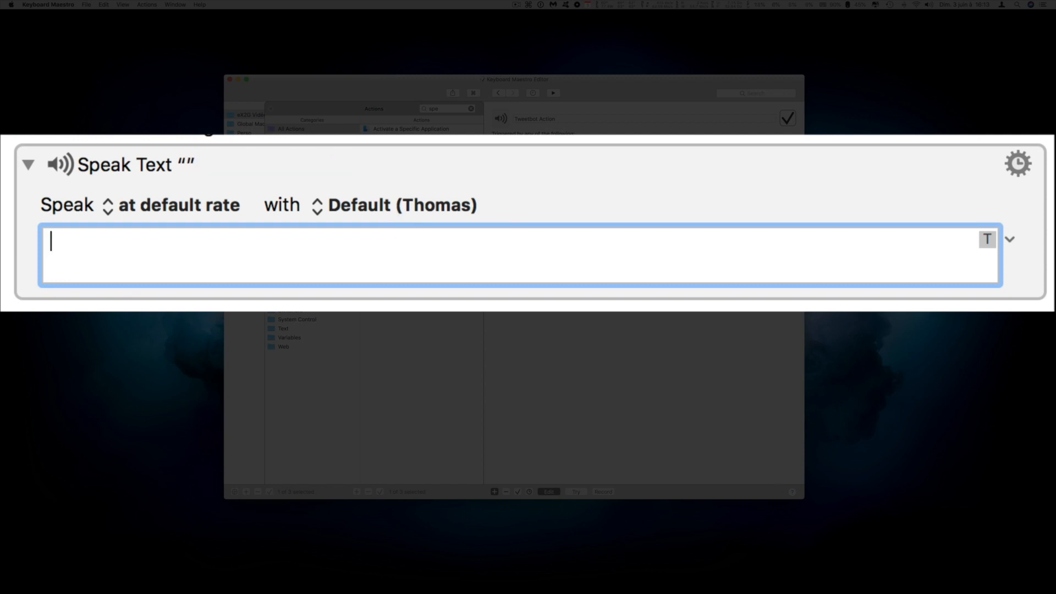
pyautogui.write('"tweetbot" est activé')
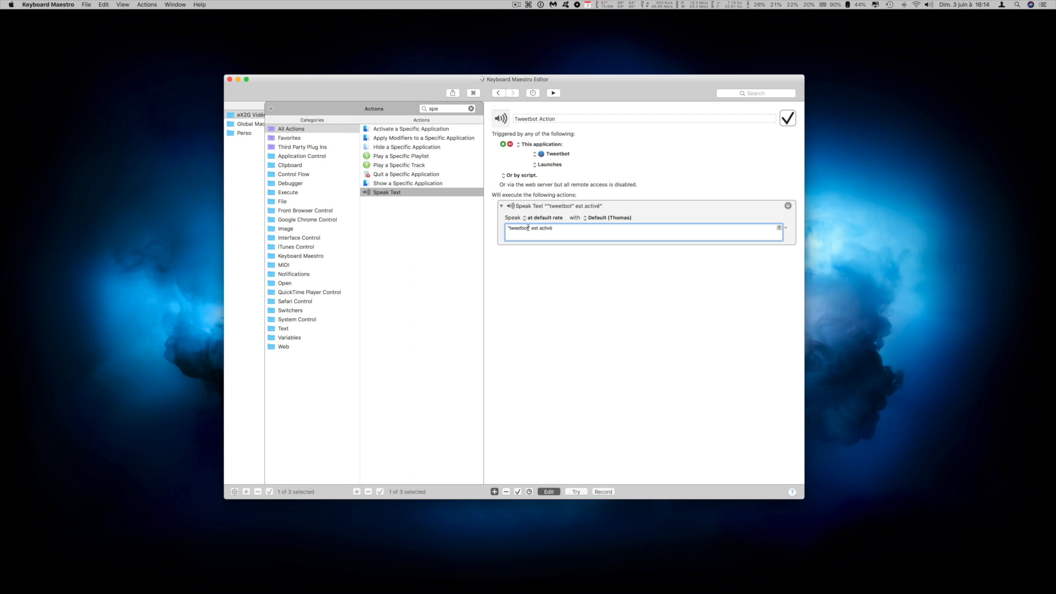
# Change the quoted word in the spoken text to the phonetic spelling "twite bote" and close the actions list
pyautogui.moveTo(528, 227); pyautogui.dragTo(512, 228)
pyautogui.press('BackSpace')
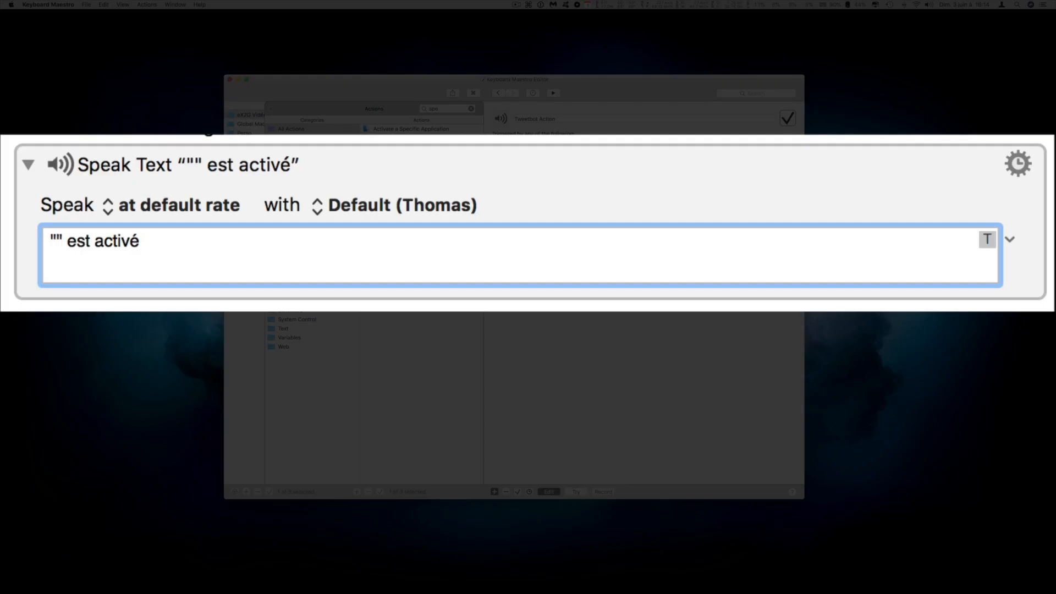
pyautogui.write('twite bote')
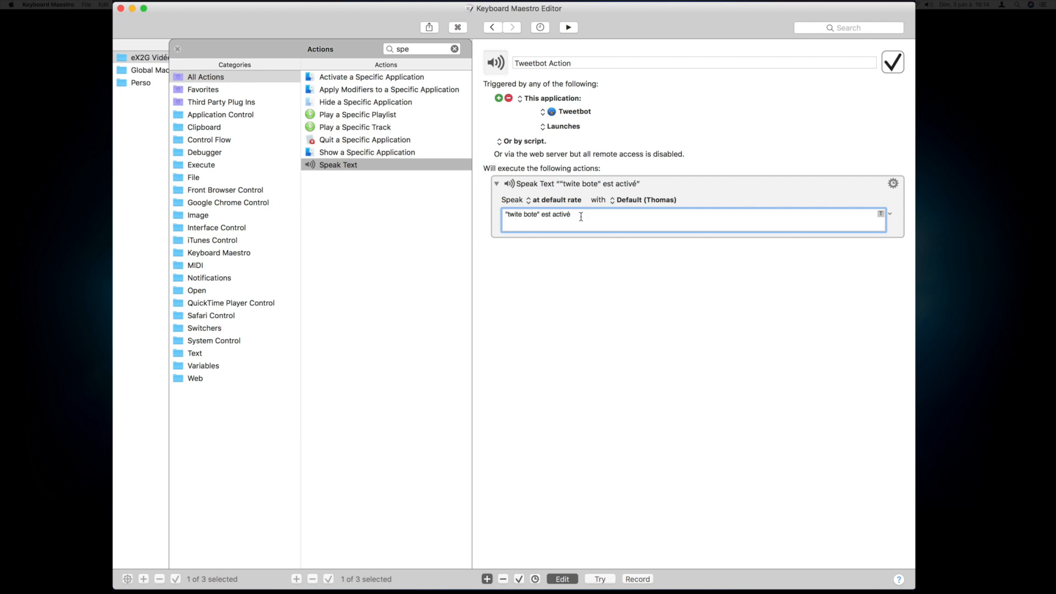
pyautogui.click(176, 52)
pyautogui.click(177, 49)
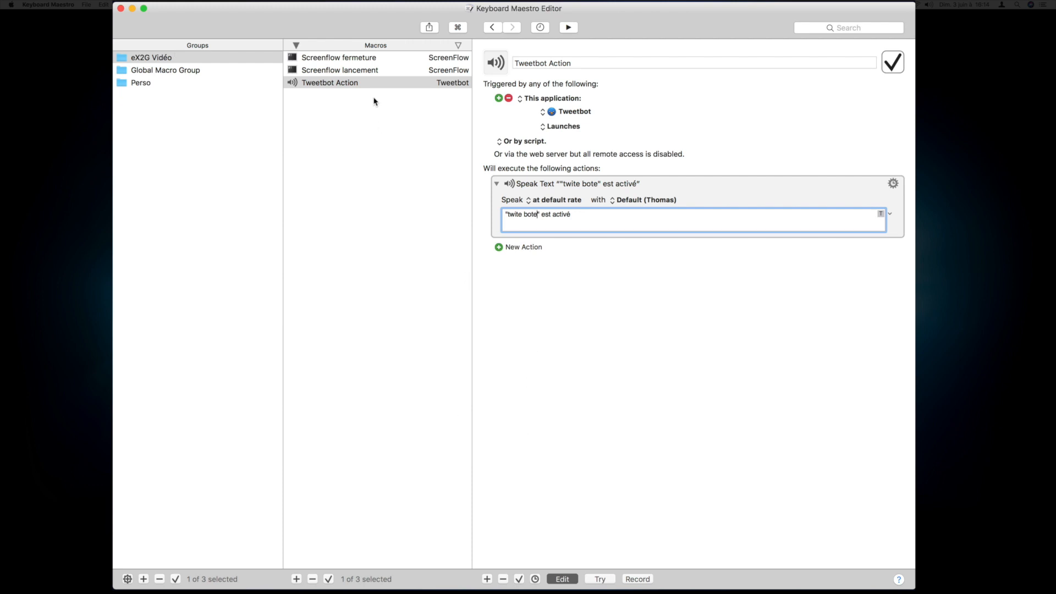
# Duplicate the Tweetbot Action macro within the eX2G Vidéo group
pyautogui.click(341, 84)
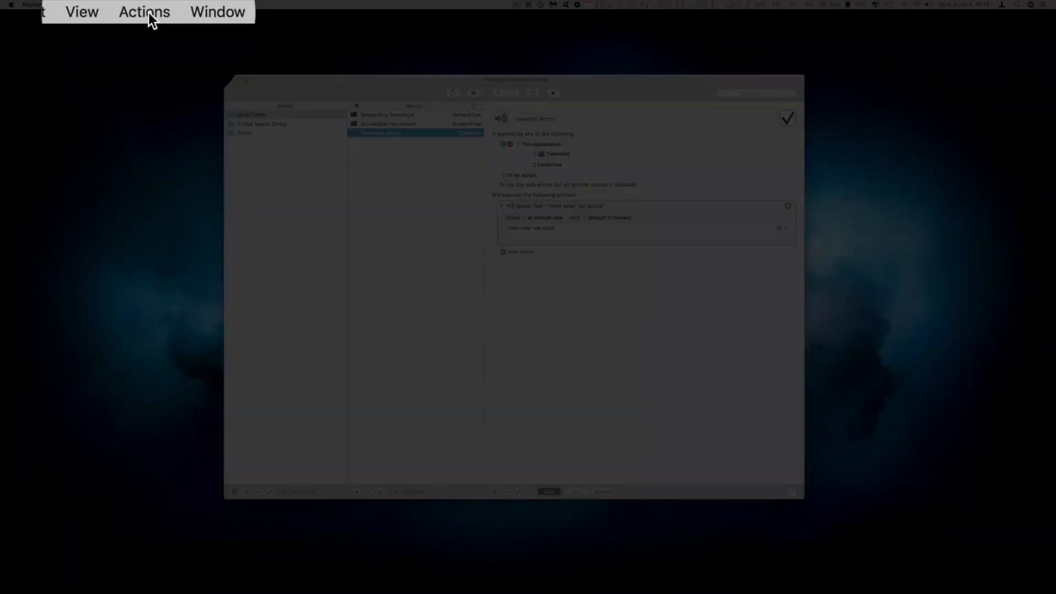
pyautogui.click(147, 5)
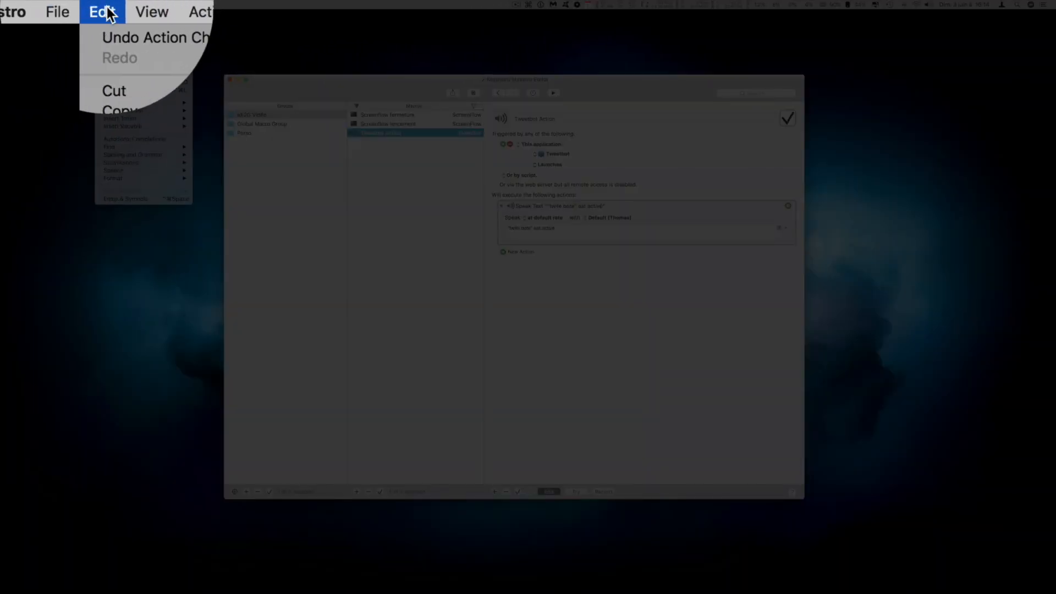
pyautogui.click(120, 109)
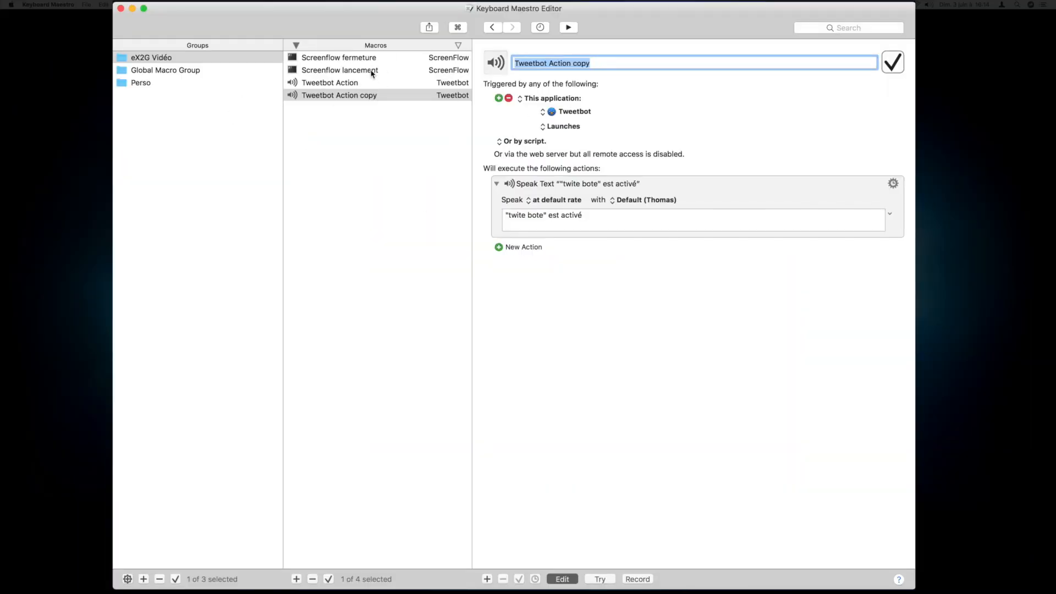
# Rename the original Tweetbot Action macro as "Tweetbot Action ouverture"
pyautogui.click(372, 83)
pyautogui.click(581, 64)
pyautogui.write('ouverture')
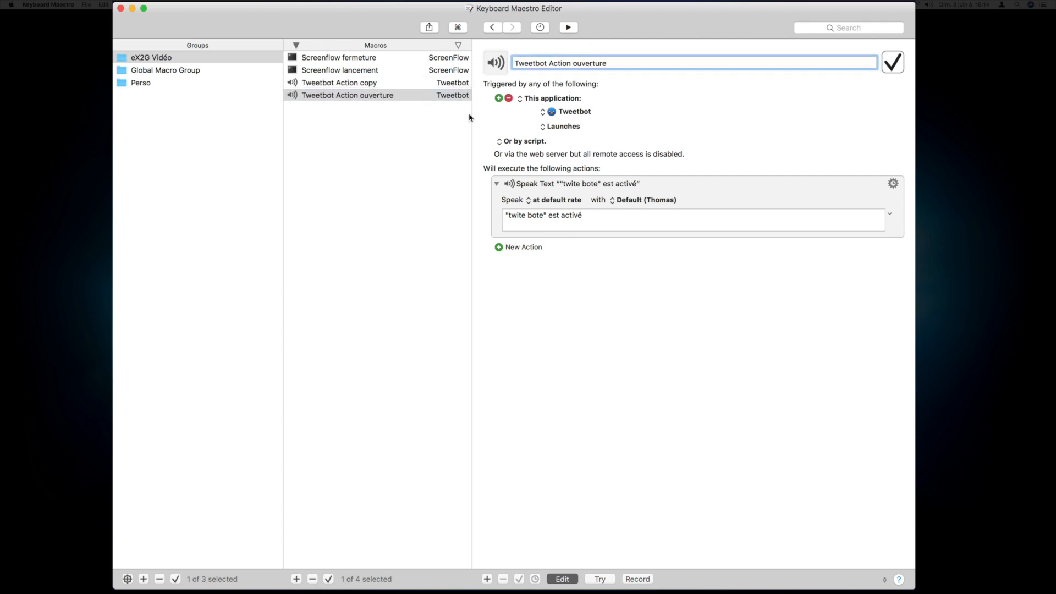
# Rename the duplicated Tweetbot Action copy macro as "Tweetbot Action fermeture"
pyautogui.click(383, 86)
pyautogui.doubleClick(580, 64)
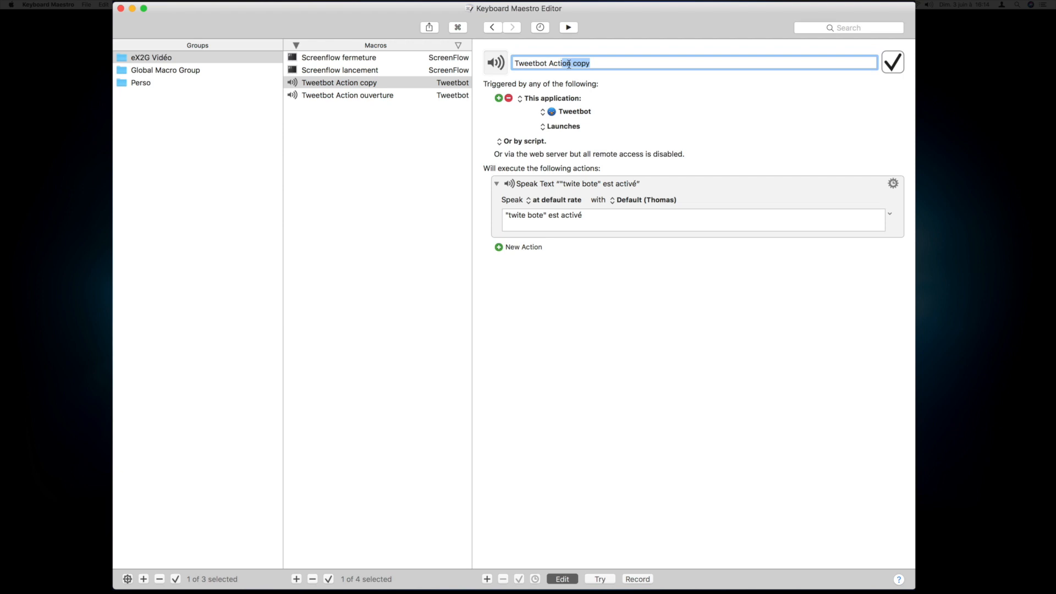
pyautogui.write('fermeture')
pyautogui.press('super+a')
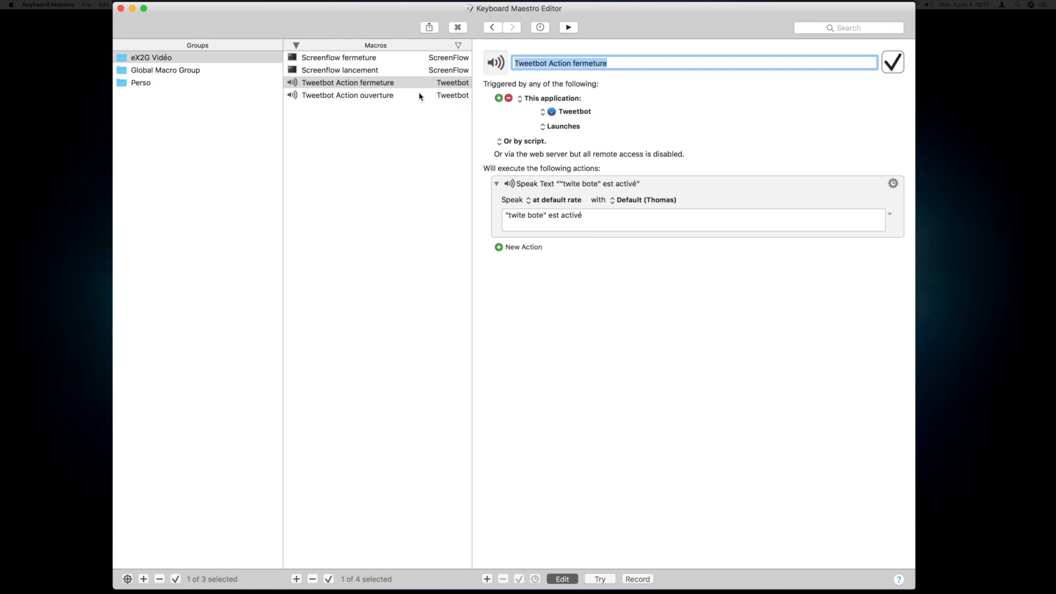
# In the Tweetbot Action fermeture macro, set the Tweetbot trigger to Quits and change the spoken text to "twite bote" est quitté
pyautogui.click(393, 84)
pyautogui.click(542, 129)
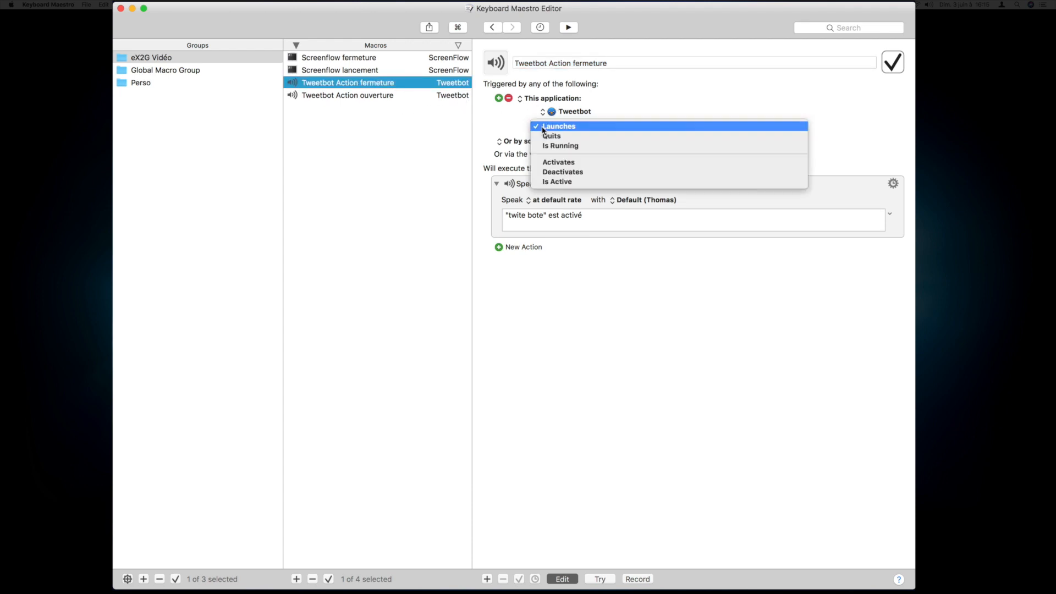
pyautogui.click(578, 134)
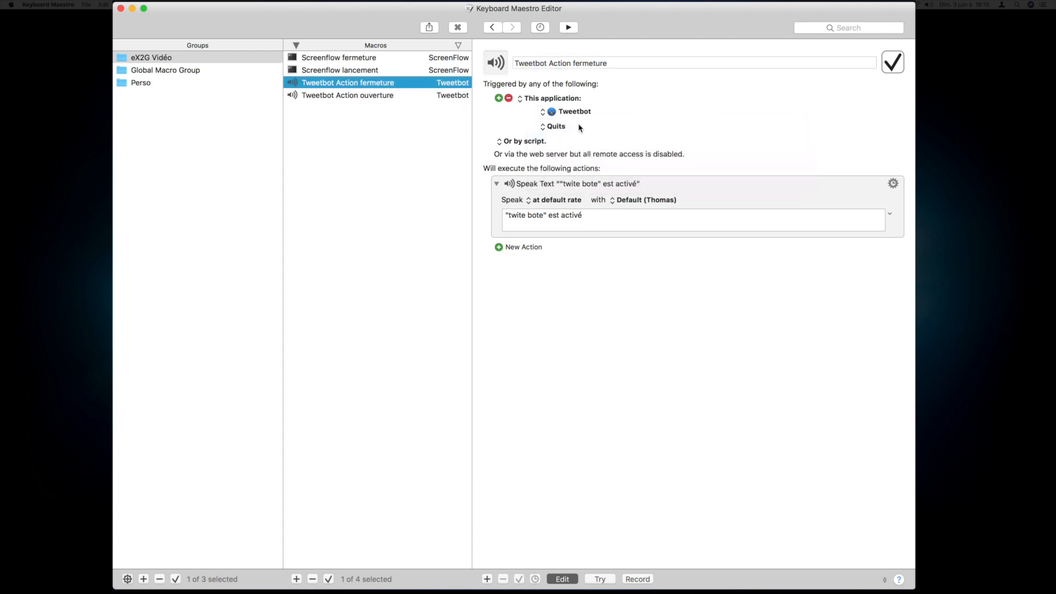
pyautogui.doubleClick(592, 217)
pyautogui.write('quitté')
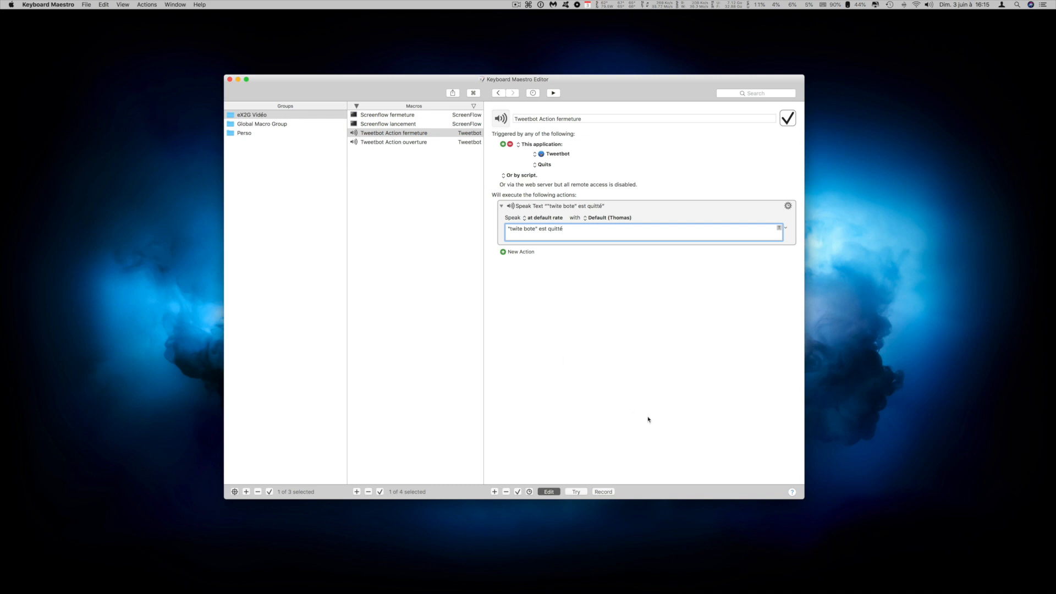
# Test both spoken messages by launching and quitting Tweetbot, and display the Tweetbot Action ouverture macro
pyautogui.moveTo(743, 572)
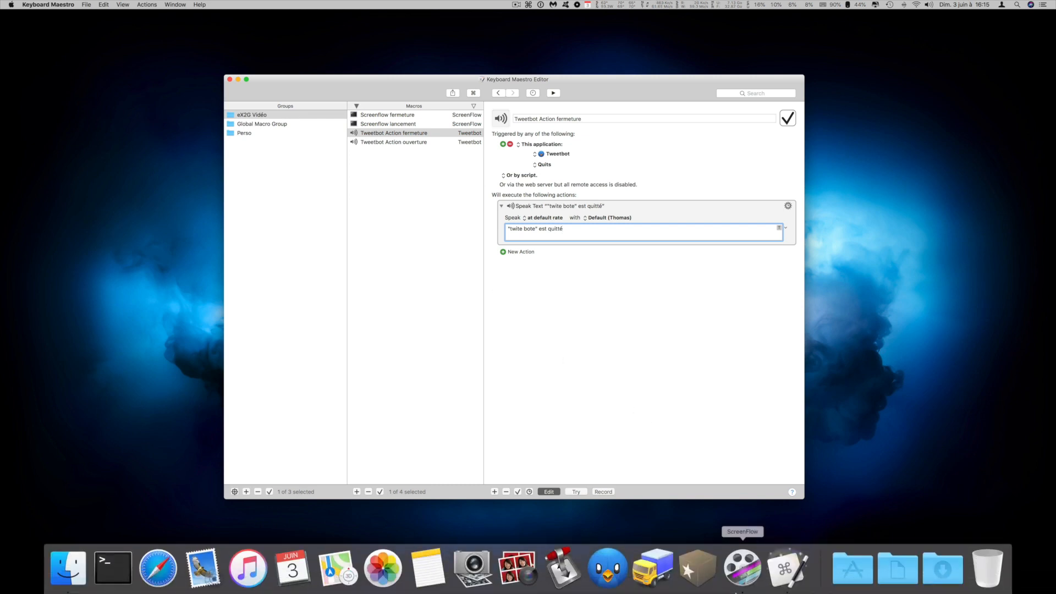
pyautogui.click(605, 569)
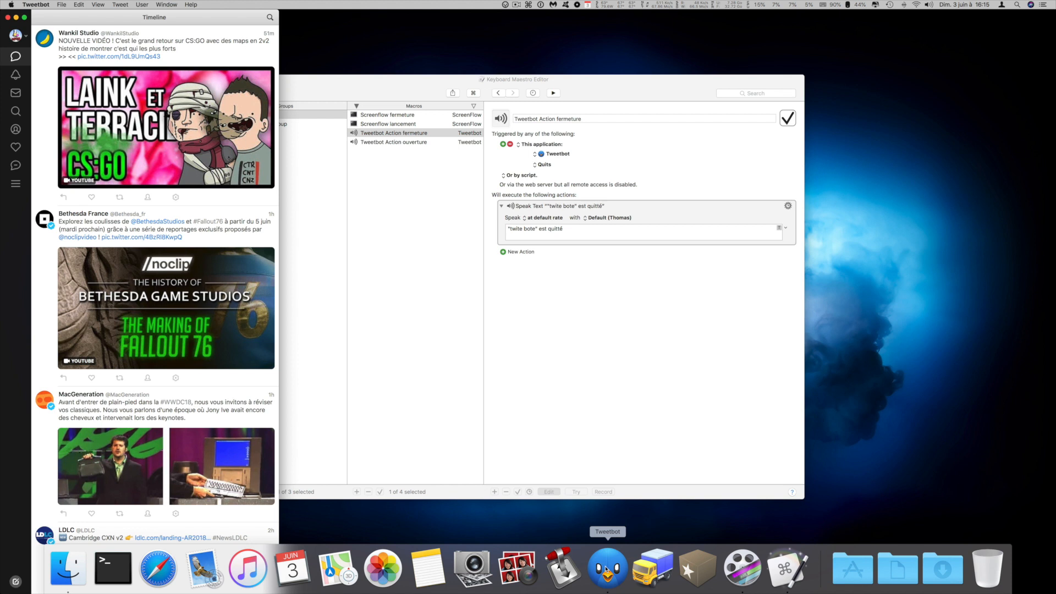
pyautogui.rightClick(605, 569)
pyautogui.click(624, 531)
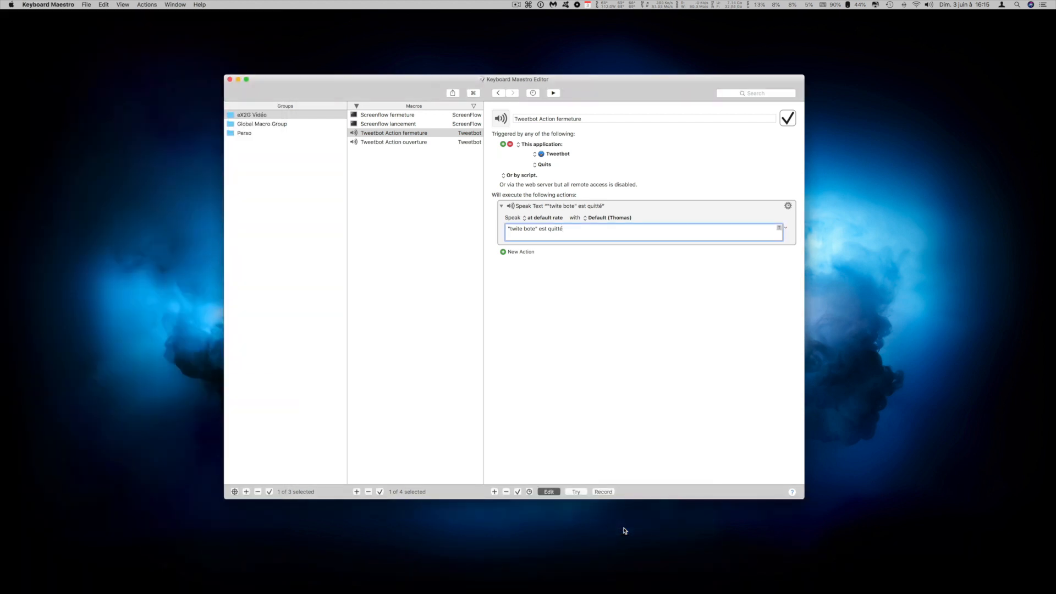
pyautogui.click(426, 145)
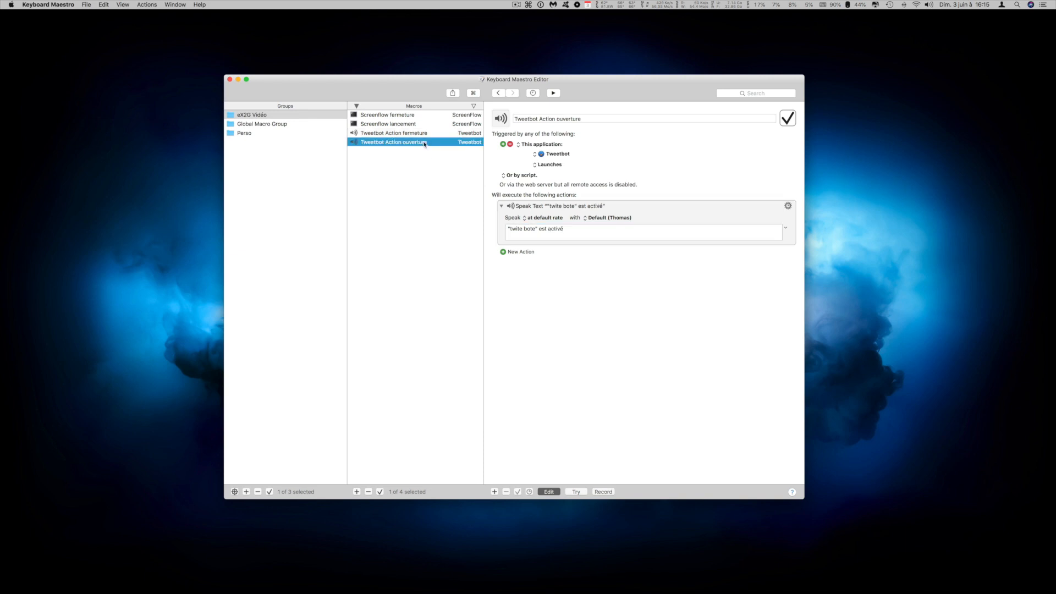